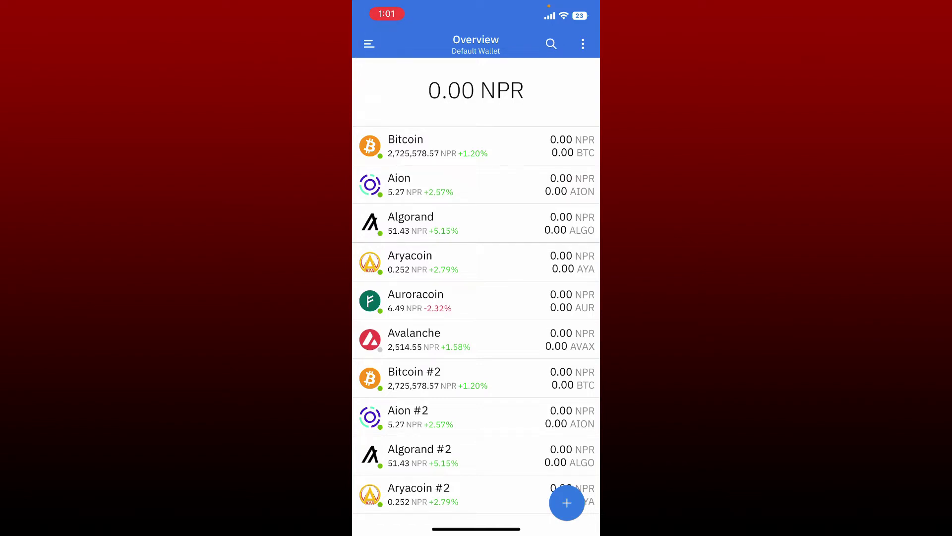
Step: Open Buy Crypto with Credit Card (Simplex) via the menu's Crypto (Worldwide) option
{"action": "left_click", "coordinate": [369, 43]}
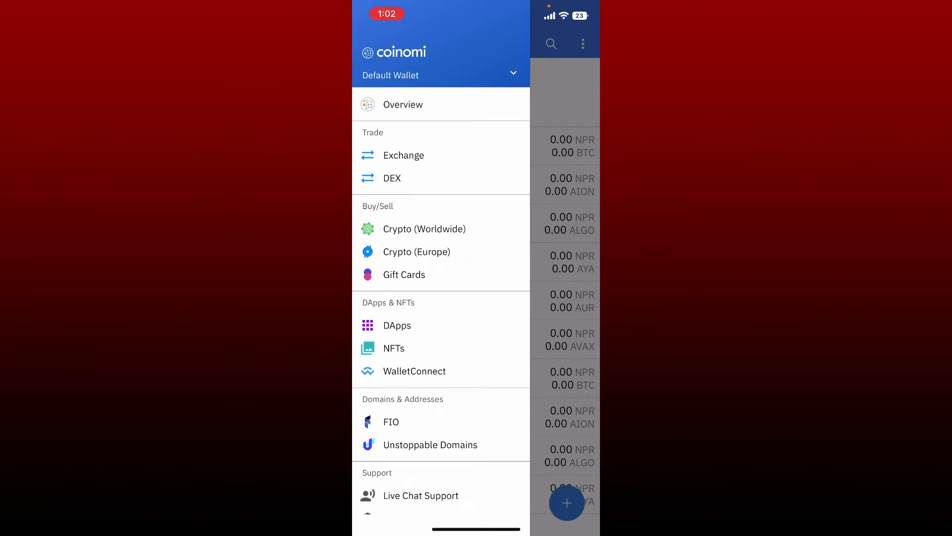
{"action": "left_click", "coordinate": [424, 229]}
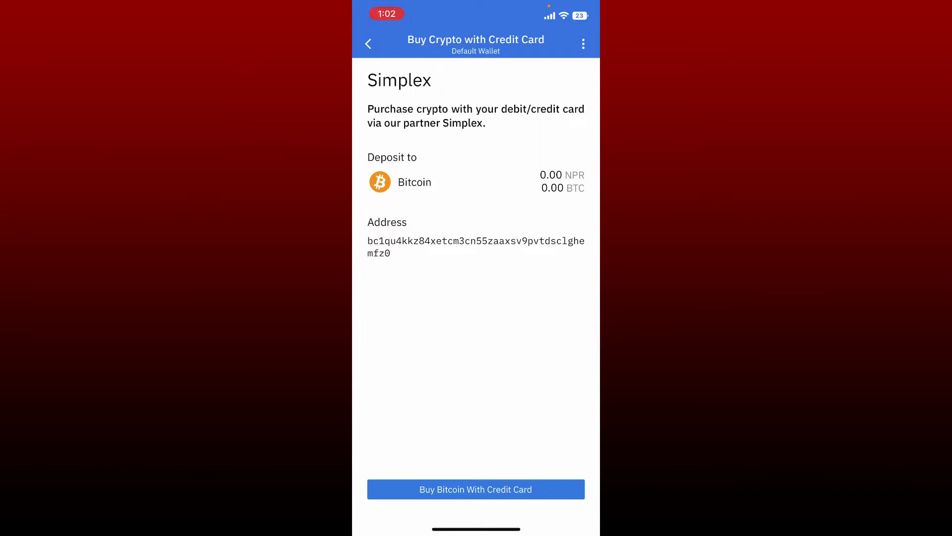
Step: Open the Simplex purchase page and keep Bitcoin (BTC) as the coin to buy
{"action": "left_click", "coordinate": [475, 488]}
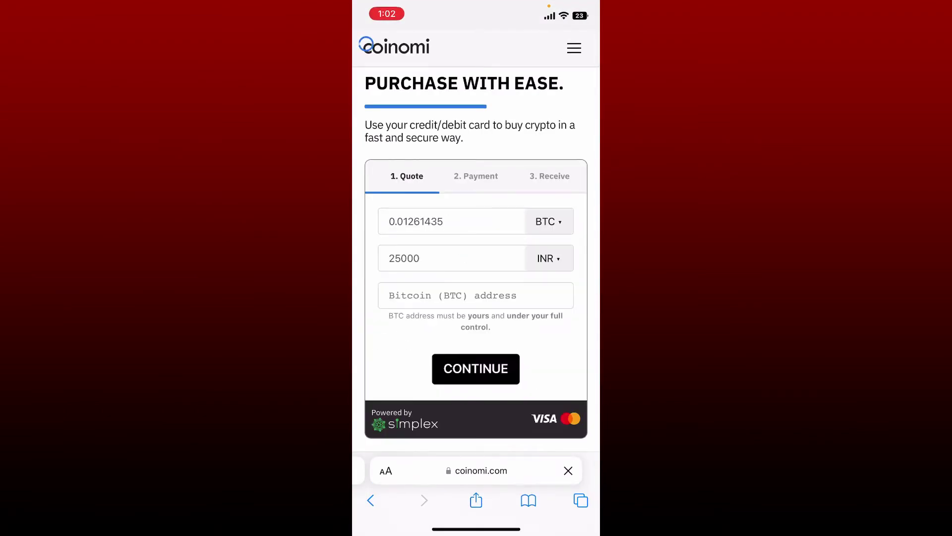
{"action": "left_click", "coordinate": [548, 221]}
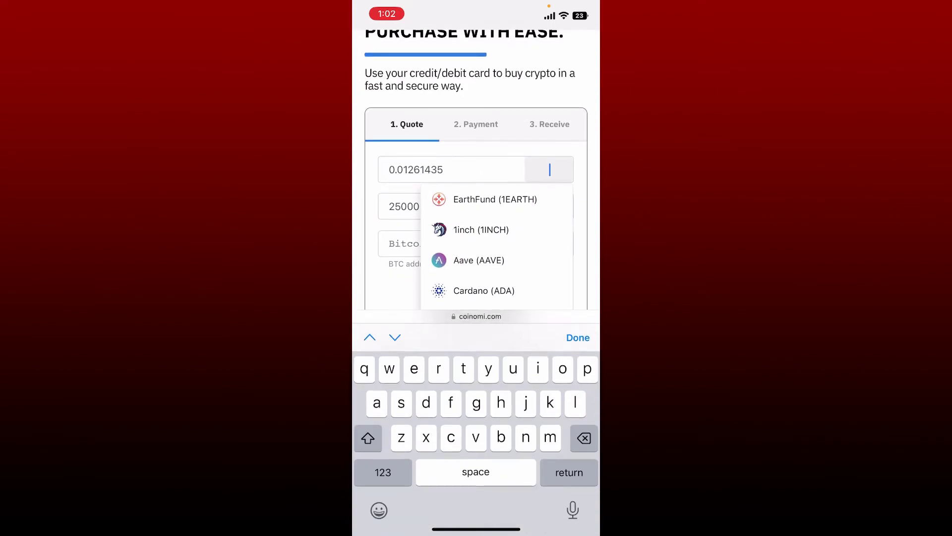
{"action": "left_click", "coordinate": [447, 169]}
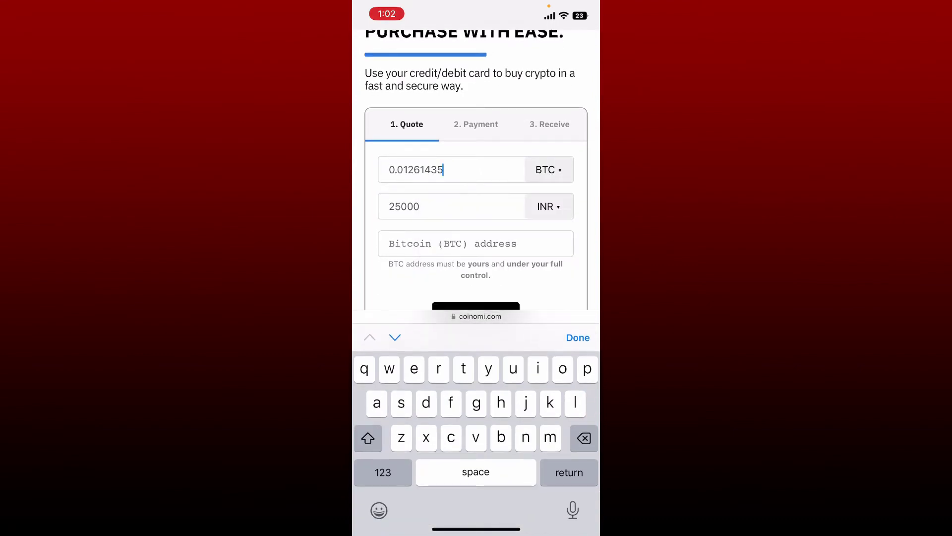
{"action": "left_click", "coordinate": [548, 170]}
{"action": "left_click", "coordinate": [578, 338]}
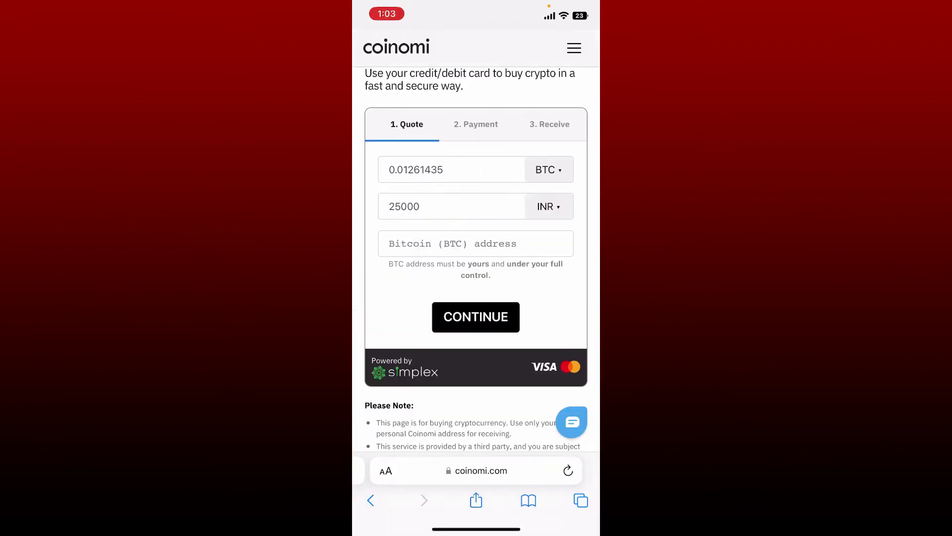
Step: Switch the purchase currency from INR to USD, quoting 302.97 USD for 0.01303059 BTC
{"action": "left_click", "coordinate": [548, 206]}
{"action": "left_click", "coordinate": [446, 170]}
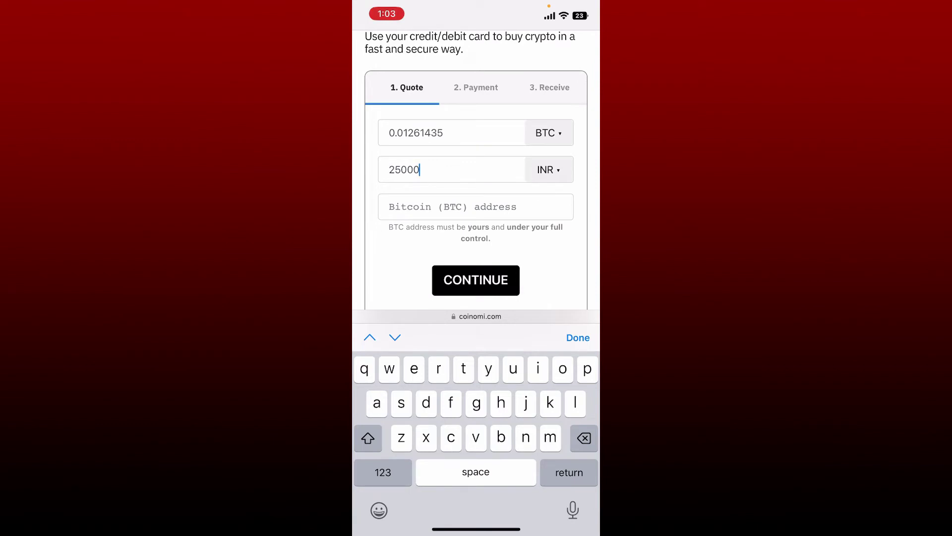
{"action": "left_click", "coordinate": [548, 170]}
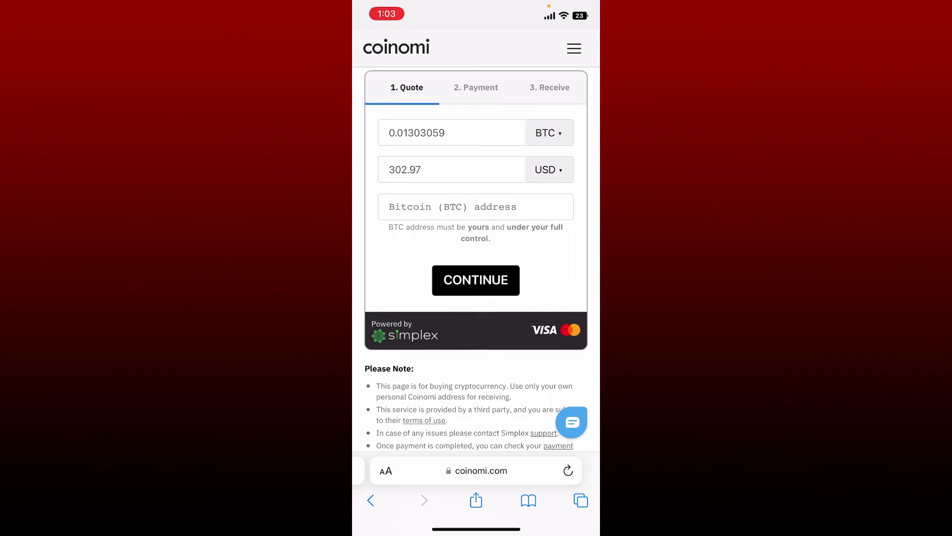
Step: Paste the wallet's own address into the Bitcoin (BTC) address field
{"action": "left_click", "coordinate": [475, 206]}
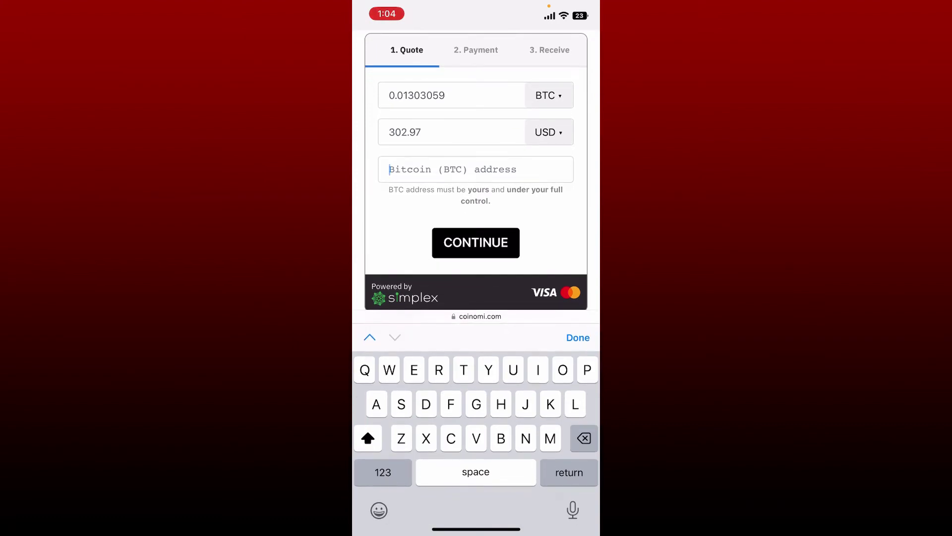
{"action": "left_click", "coordinate": [402, 169]}
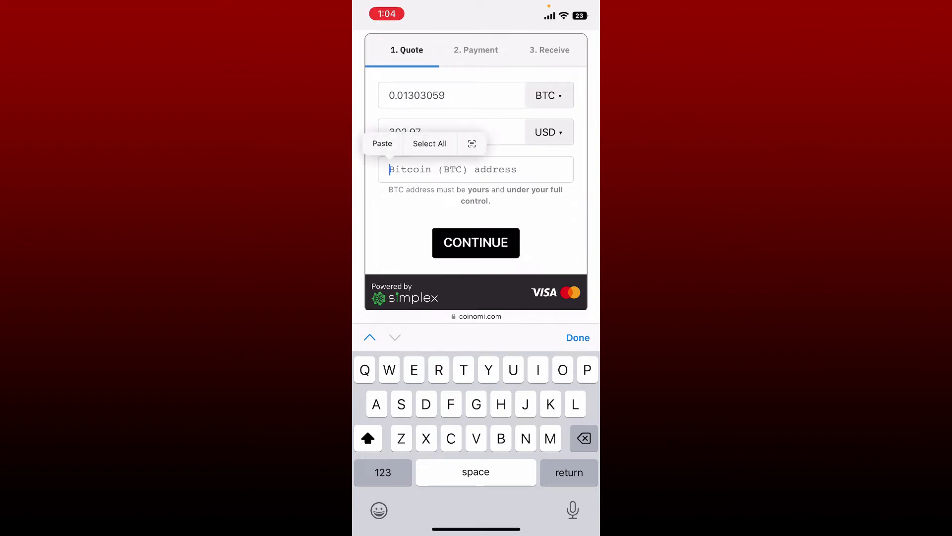
{"action": "left_click", "coordinate": [381, 143]}
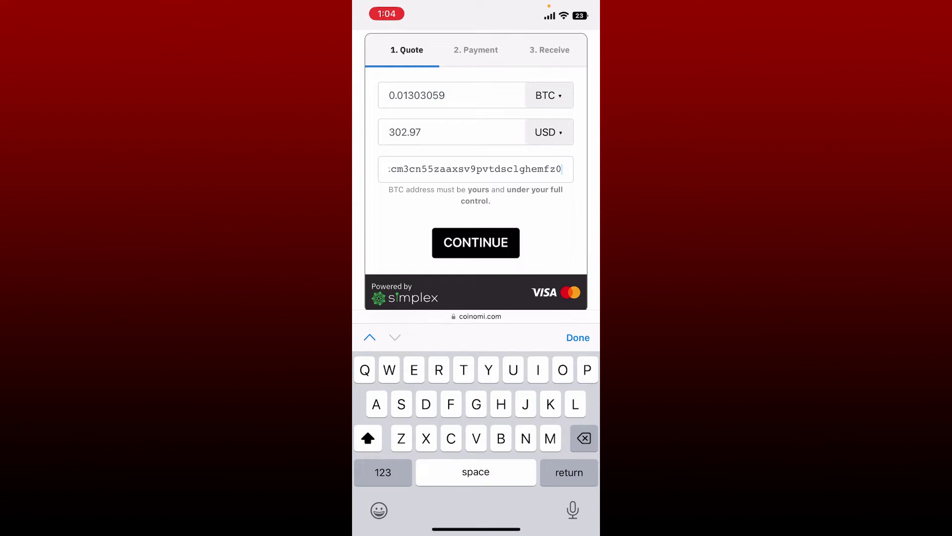
{"action": "left_click", "coordinate": [578, 337]}
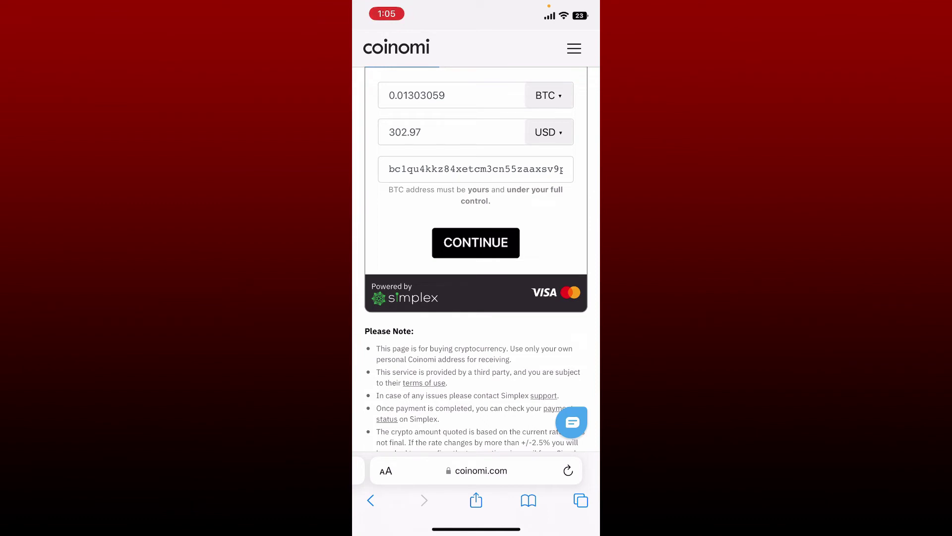
{"action": "scroll", "coordinate": [476, 260], "scroll_direction": "up", "scroll_amount": 2}
Step: Submit the 302.97 USD quote and leave the checkout card number empty
{"action": "left_click", "coordinate": [477, 293]}
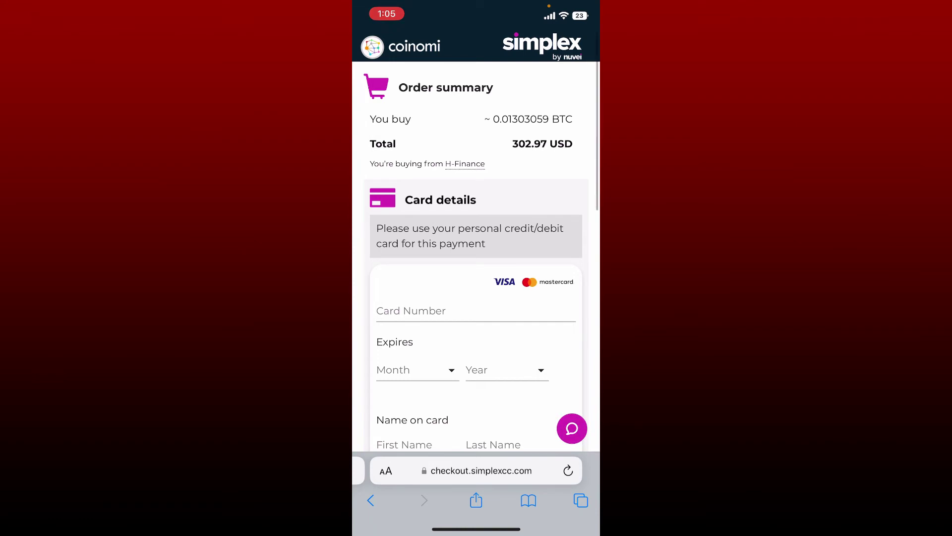
{"action": "scroll", "coordinate": [476, 299], "scroll_direction": "down", "scroll_amount": 3}
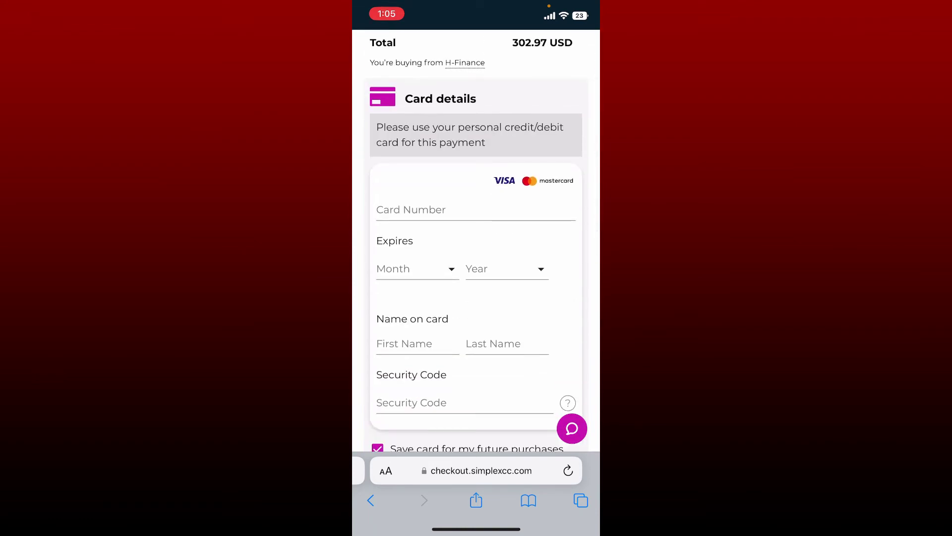
{"action": "left_click", "coordinate": [476, 209]}
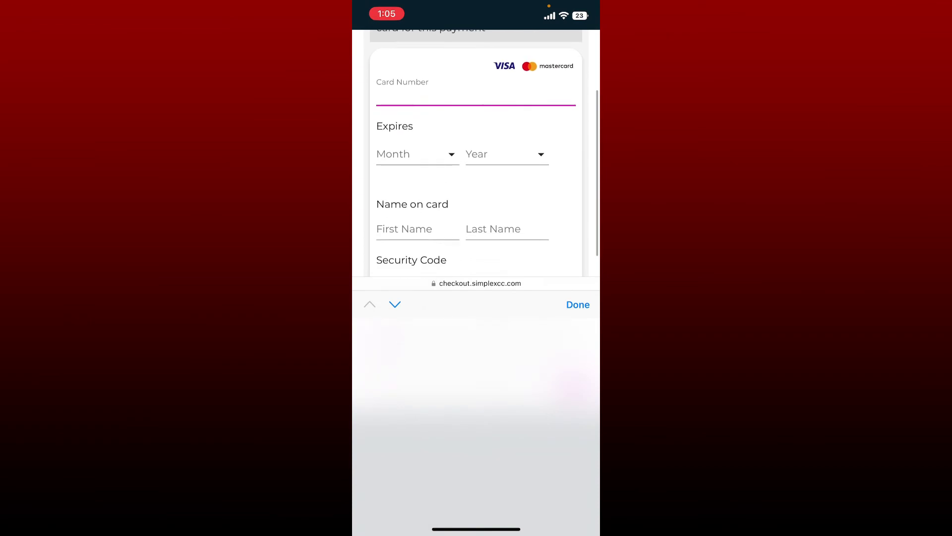
{"action": "left_click", "coordinate": [577, 304]}
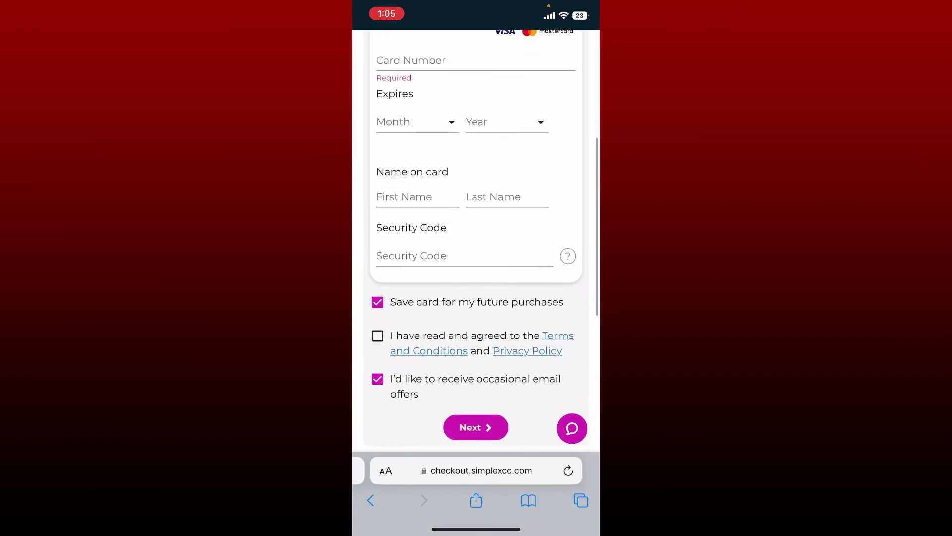
{"action": "scroll", "coordinate": [476, 223], "scroll_direction": "down", "scroll_amount": 3}
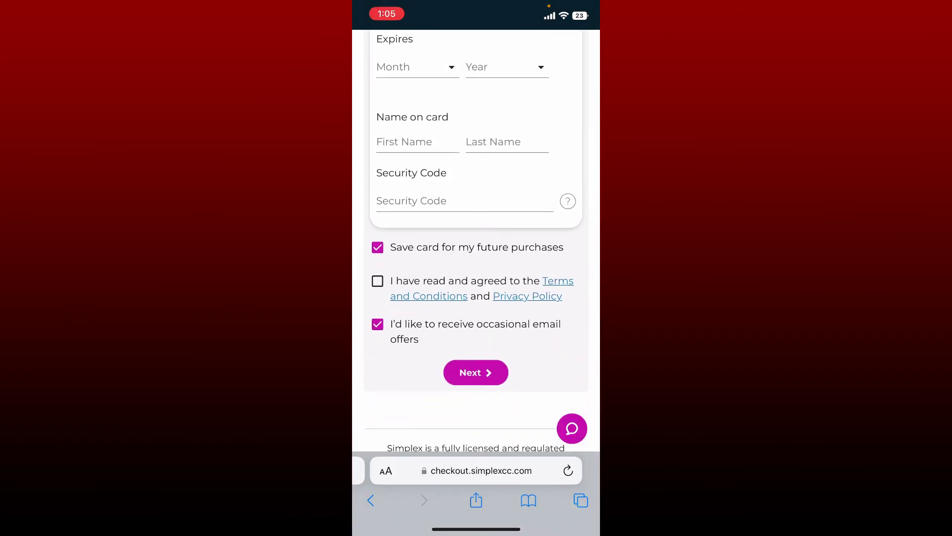
{"action": "scroll", "coordinate": [476, 261], "scroll_direction": "down", "scroll_amount": 2}
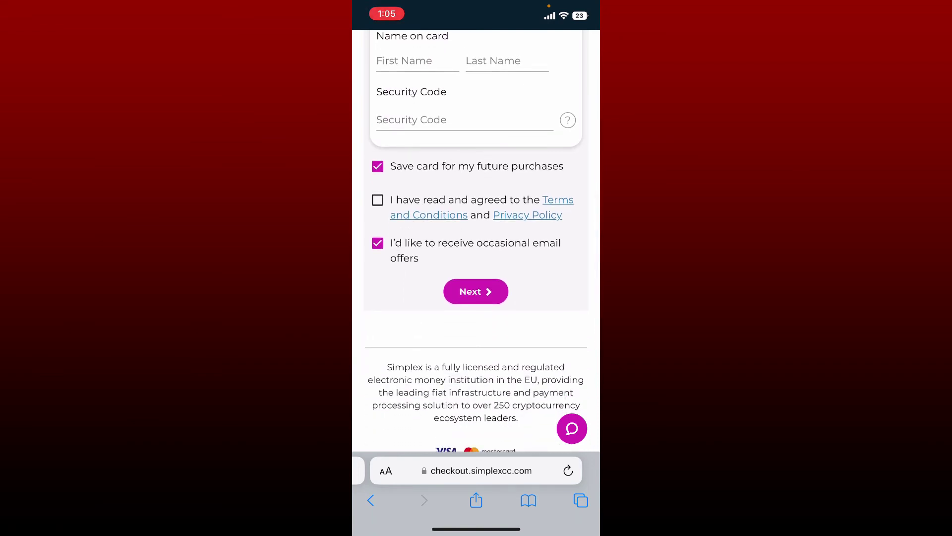
Step: Accept the Terms and Privacy Policy, with card saving and email offers left ticked
{"action": "left_click", "coordinate": [377, 199]}
{"action": "left_click", "coordinate": [378, 166]}
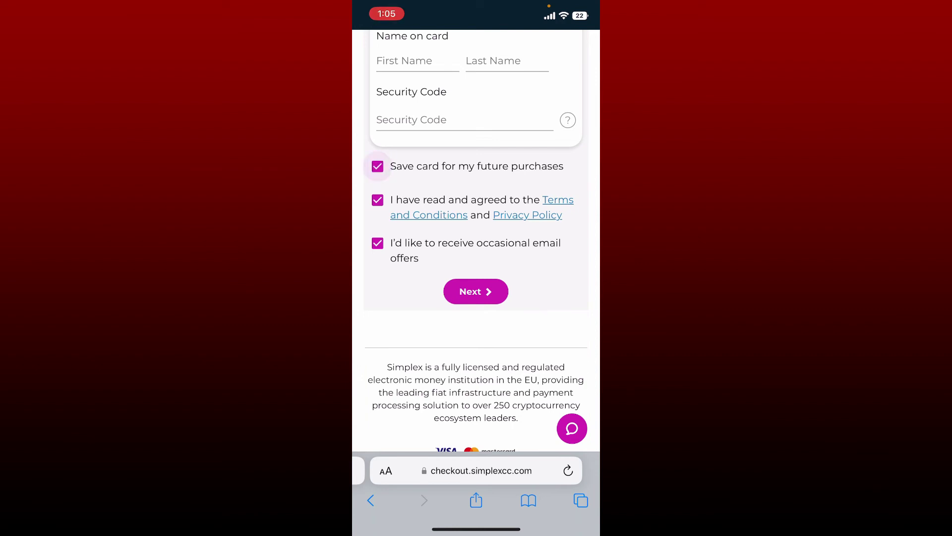
{"action": "left_click", "coordinate": [378, 166]}
{"action": "left_click", "coordinate": [377, 243]}
{"action": "scroll", "coordinate": [476, 297], "scroll_direction": "up", "scroll_amount": 2}
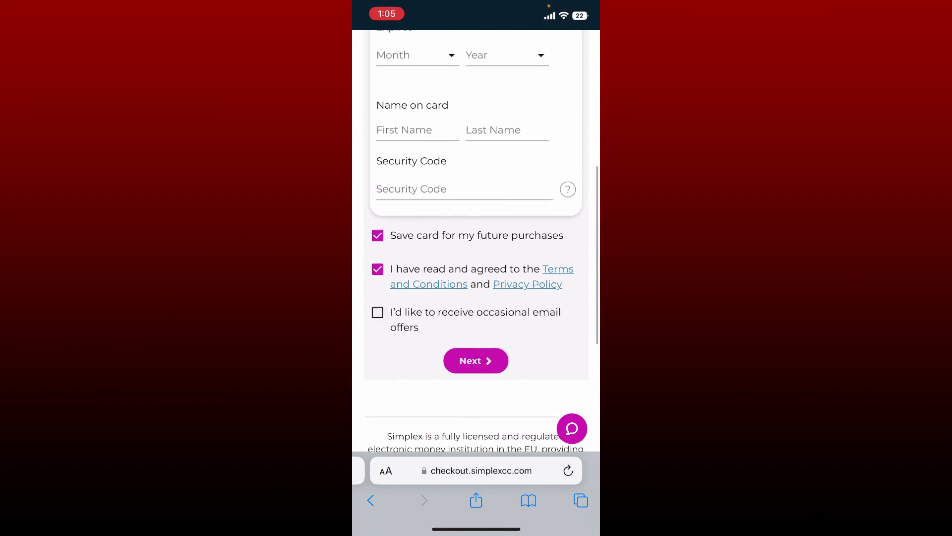
{"action": "left_click", "coordinate": [377, 319]}
{"action": "scroll", "coordinate": [476, 298], "scroll_direction": "down", "scroll_amount": 2}
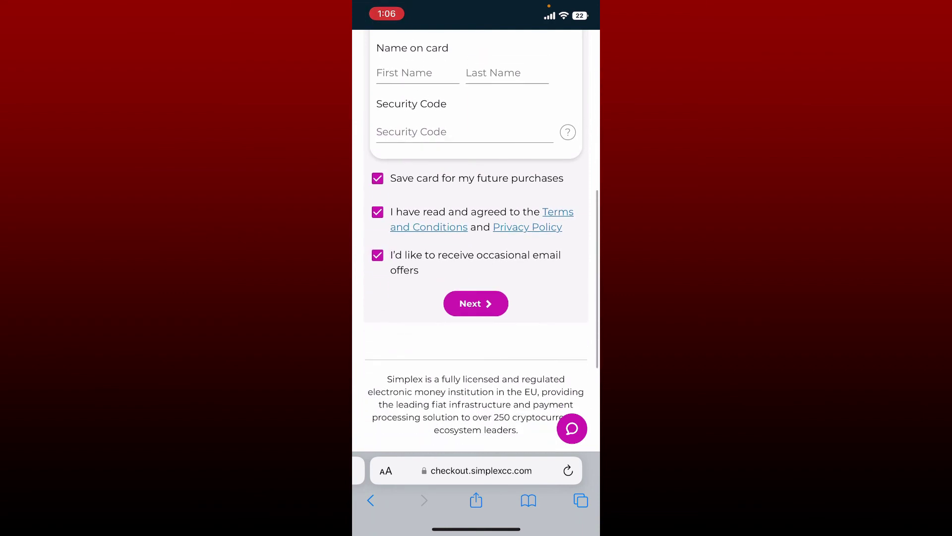